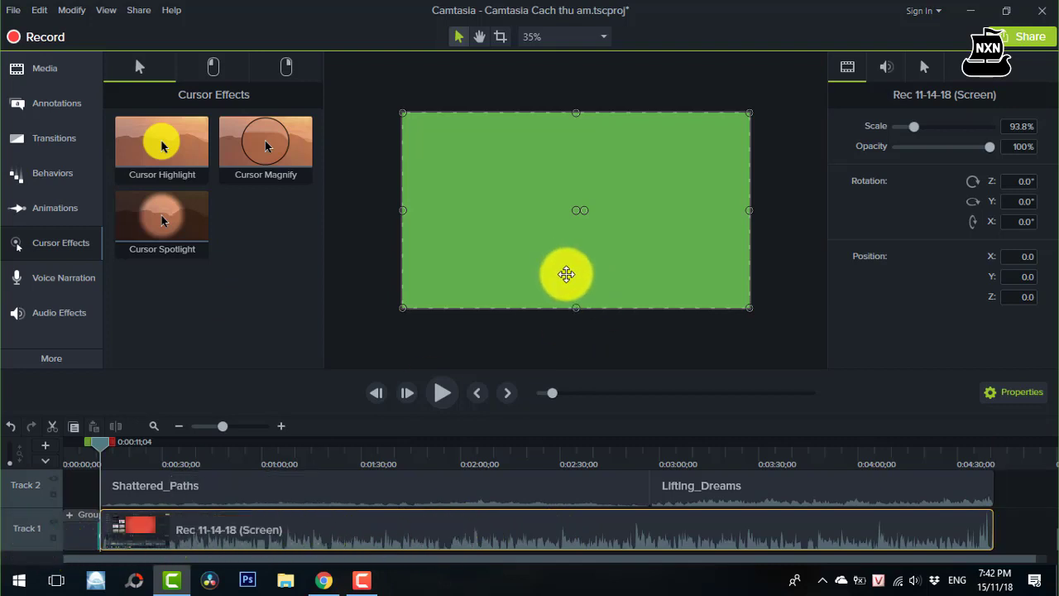
Step: Move the playhead to 0:00:17;14 and add the Cursor Highlight effect to the Rec 11-14-18 (Screen) clip
{"action": "left_click_drag", "start_coordinate": [100, 452], "coordinate": [123, 451]}
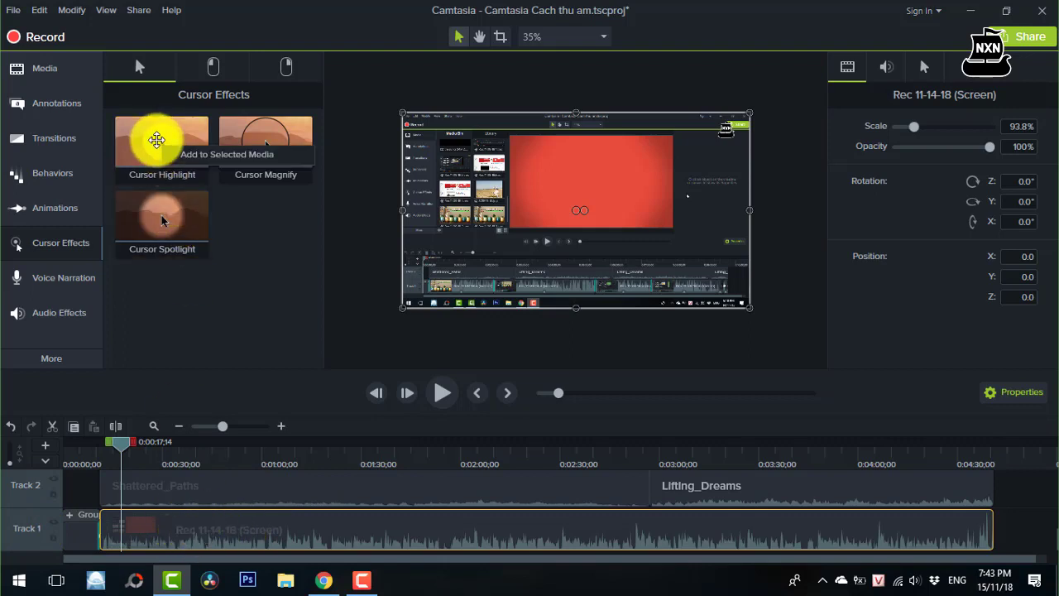
{"action": "left_click", "coordinate": [182, 153]}
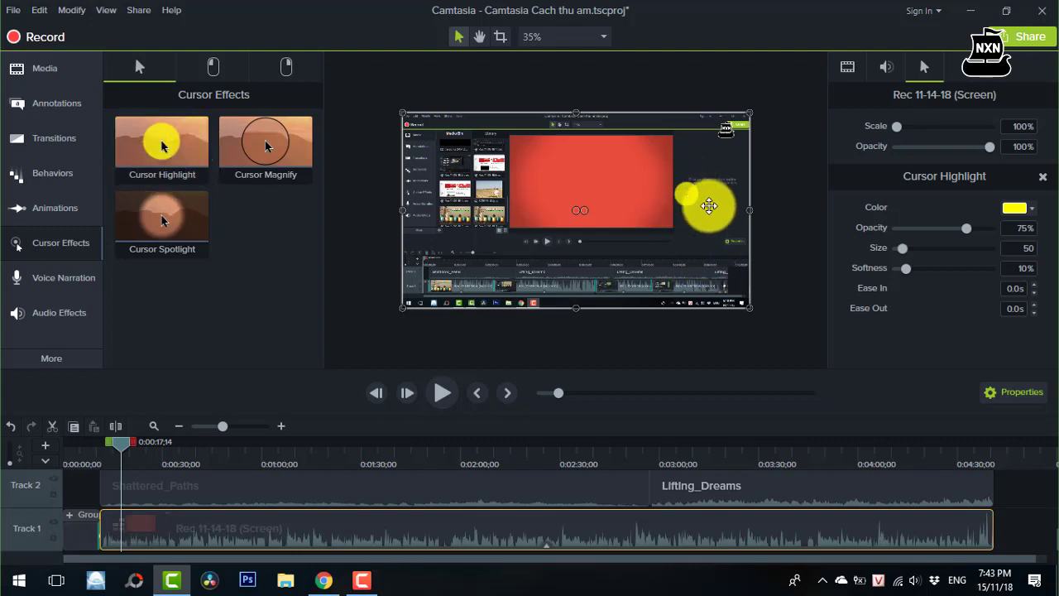
{"action": "key", "text": "ctrl+z"}
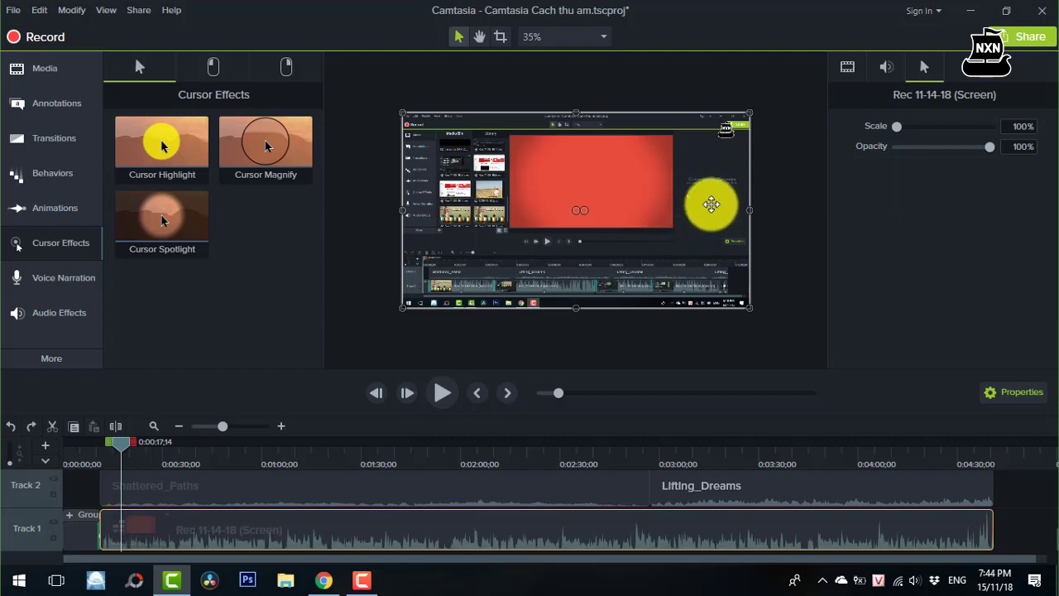
{"action": "left_click", "coordinate": [187, 164]}
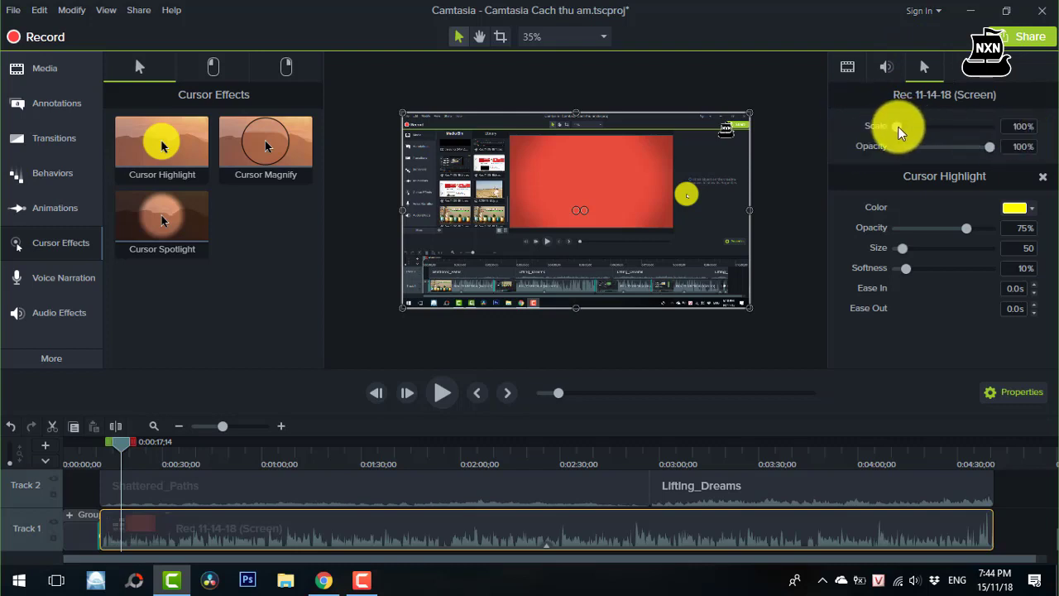
Step: Set the recorded cursor's scale to 203% and its opacity to 100%
{"action": "left_click_drag", "start_coordinate": [925, 132], "coordinate": [939, 136]}
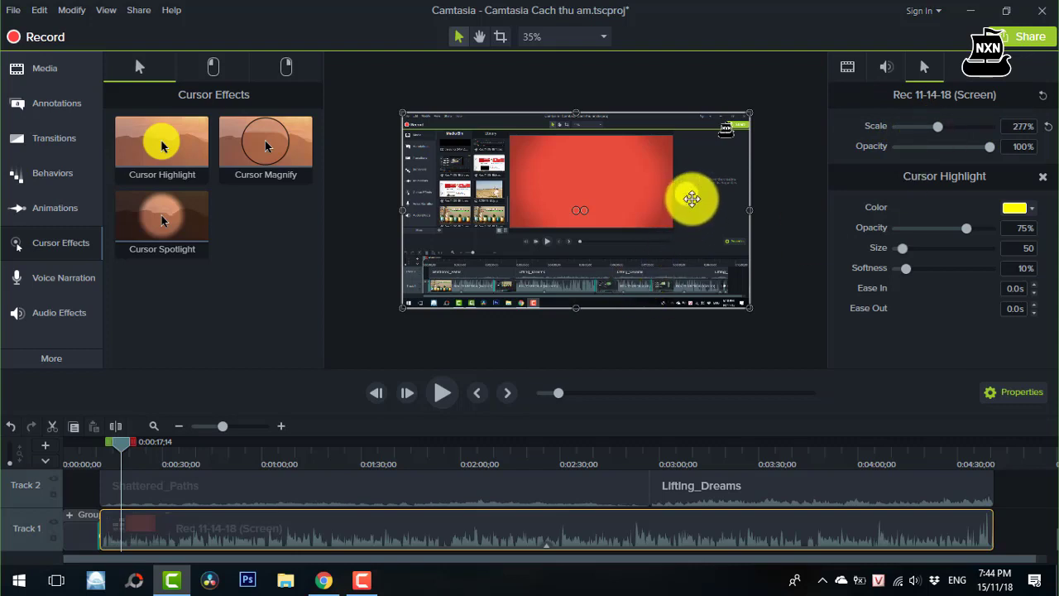
{"action": "mouse_move", "coordinate": [936, 125]}
{"action": "left_mouse_down"}
{"action": "mouse_move", "coordinate": [996, 133]}
{"action": "mouse_move", "coordinate": [888, 138]}
{"action": "mouse_move", "coordinate": [922, 129]}
{"action": "left_mouse_up"}
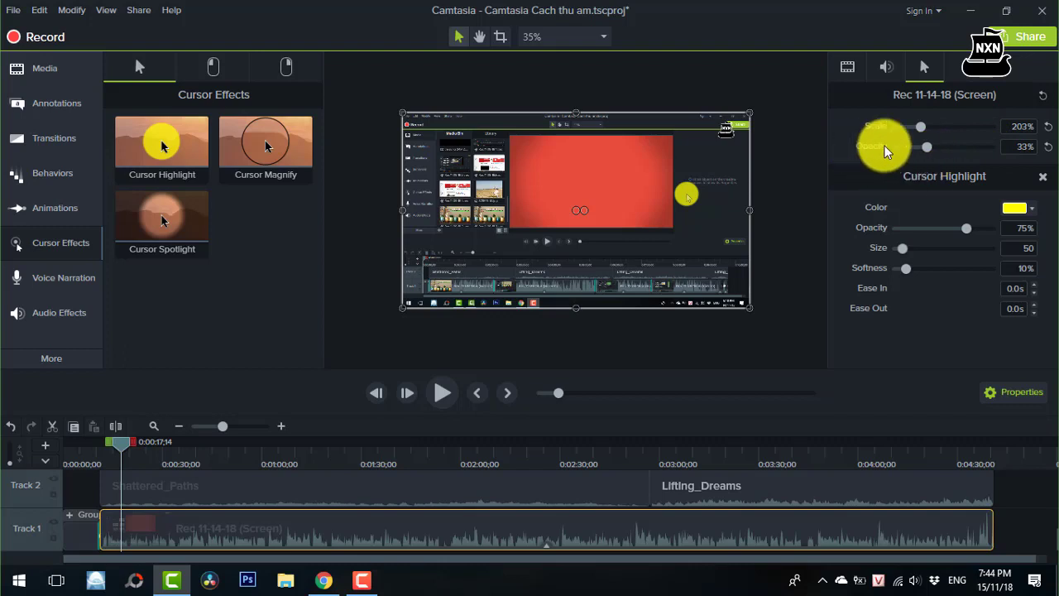
{"action": "left_click_drag", "start_coordinate": [902, 146], "coordinate": [1000, 148]}
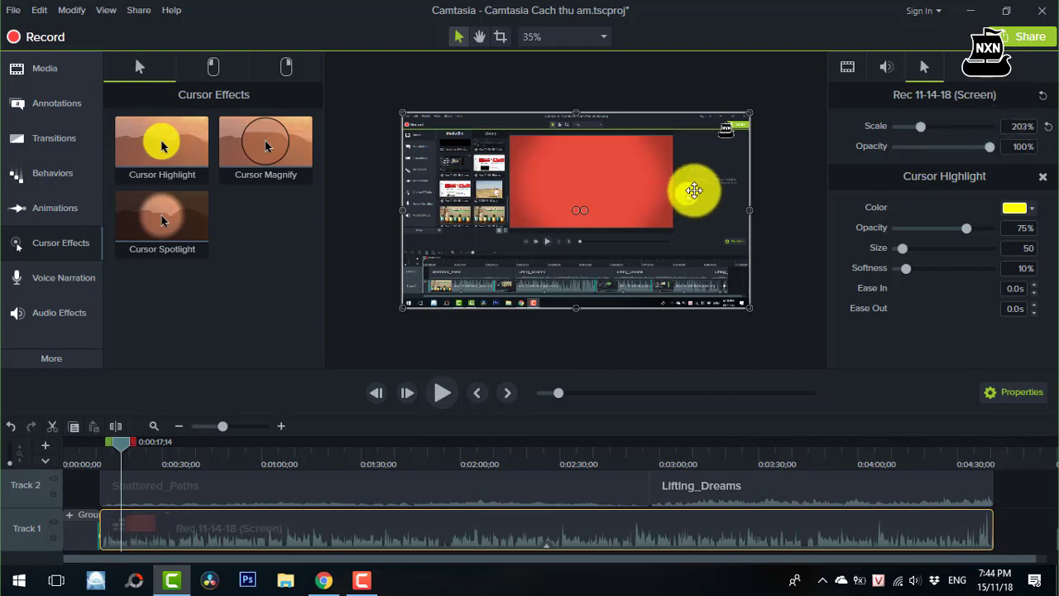
Step: Try green, teal, purple and white as the Cursor Highlight color, and finish with yellow
{"action": "left_click", "coordinate": [1028, 209]}
{"action": "left_click", "coordinate": [961, 258]}
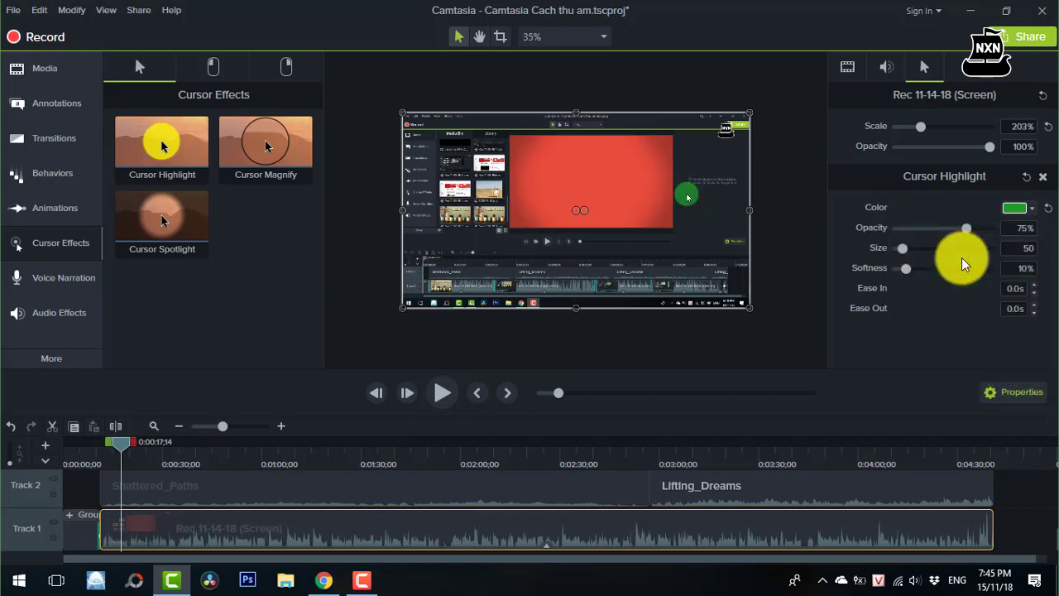
{"action": "left_click", "coordinate": [1031, 208]}
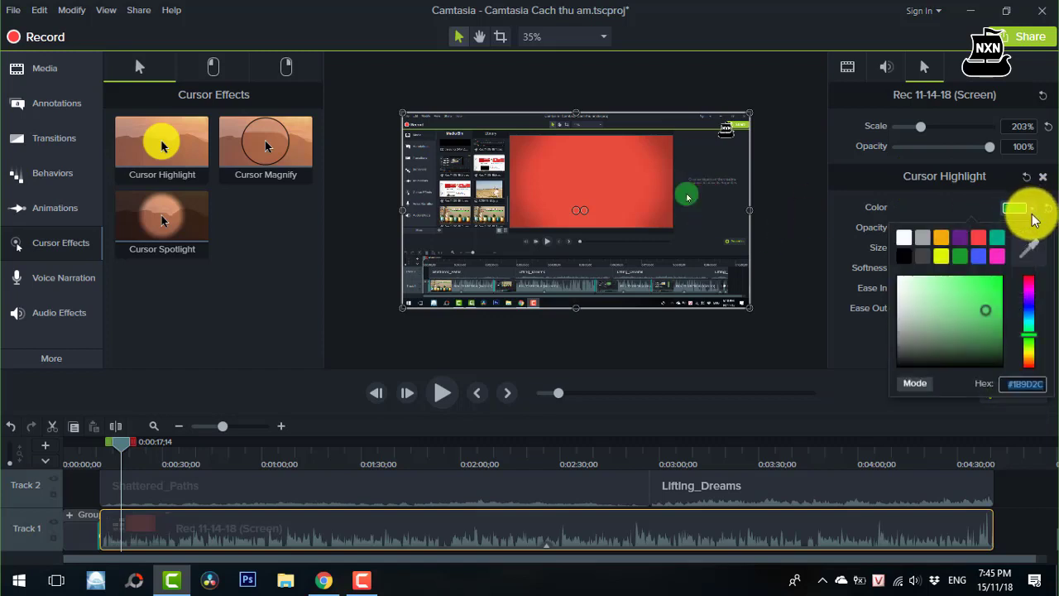
{"action": "left_click", "coordinate": [991, 236]}
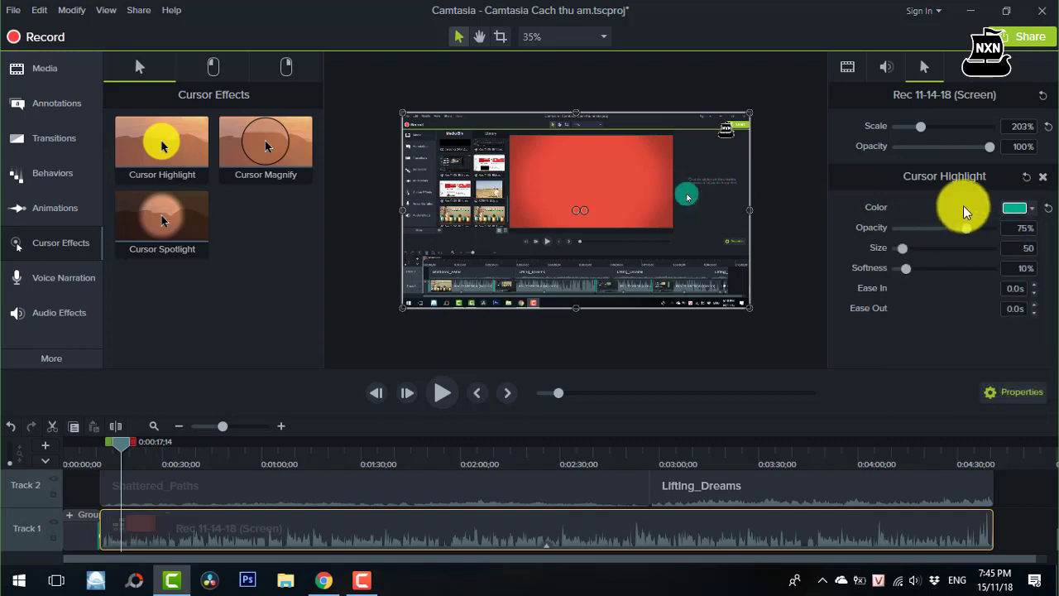
{"action": "left_click", "coordinate": [1012, 209]}
{"action": "left_click", "coordinate": [957, 237]}
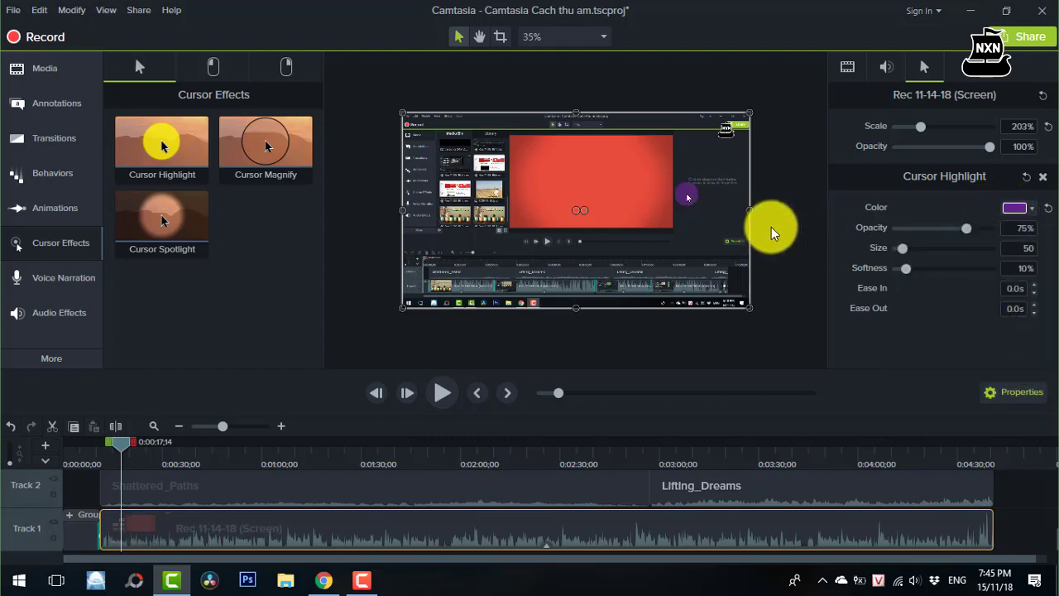
{"action": "left_click", "coordinate": [1017, 211]}
{"action": "left_click", "coordinate": [904, 240]}
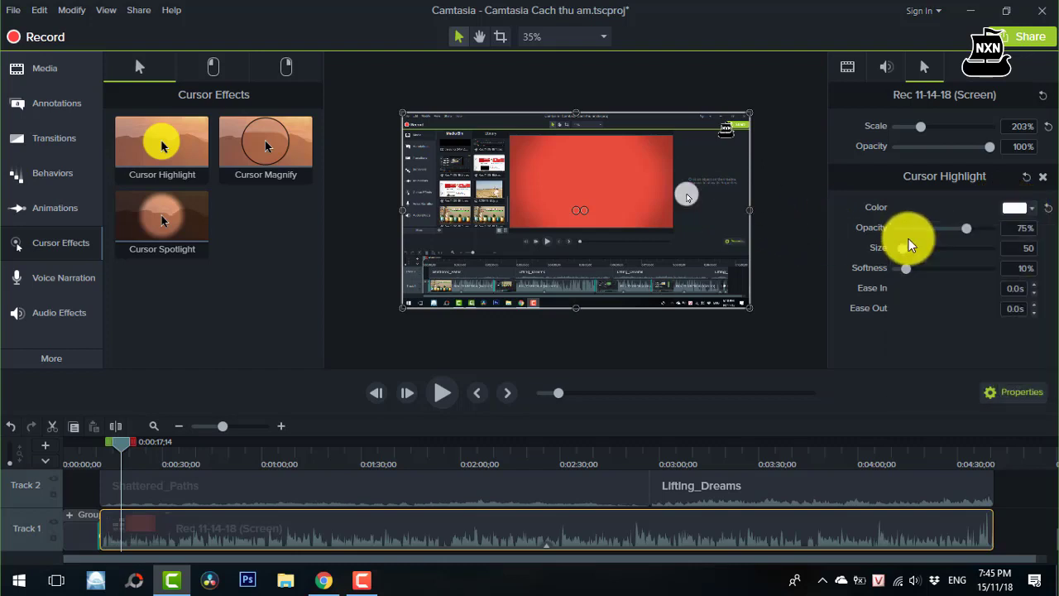
{"action": "left_click", "coordinate": [1017, 217]}
{"action": "left_click", "coordinate": [933, 240]}
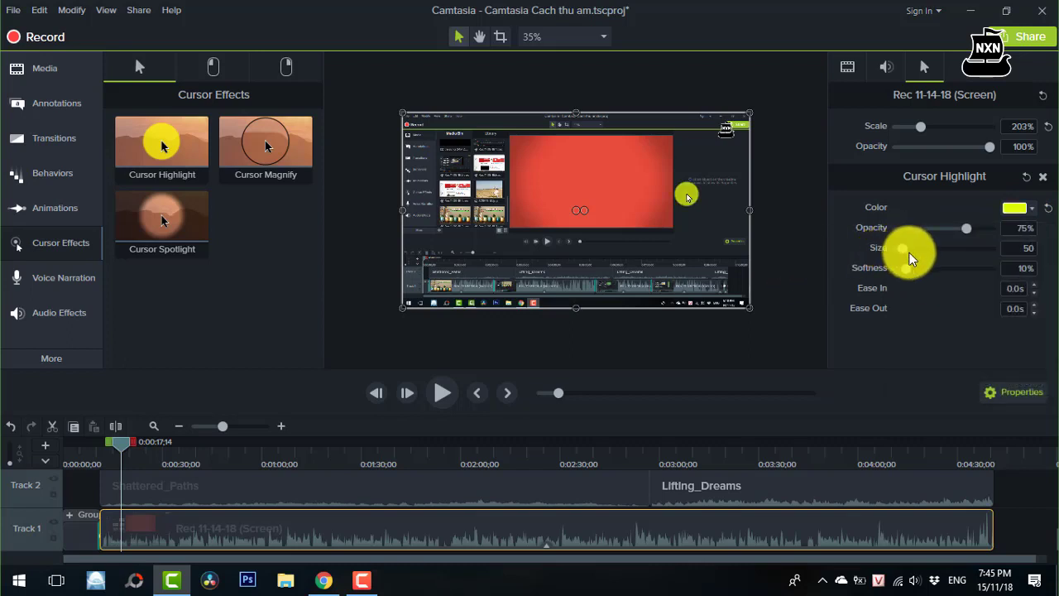
Step: Try a Cursor Highlight size of 37, and return the size to 50
{"action": "left_click", "coordinate": [1038, 249]}
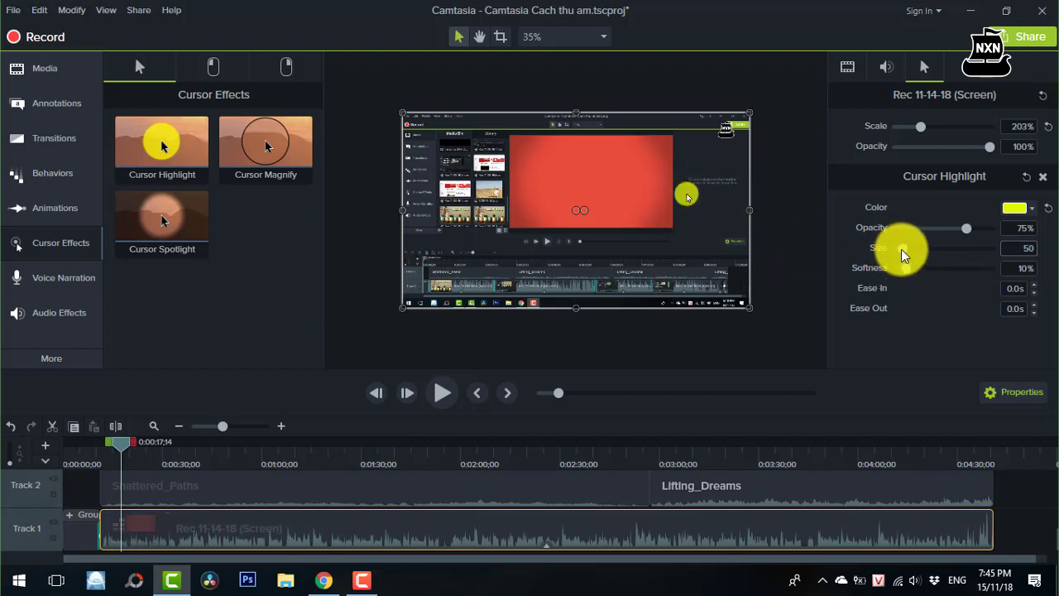
{"action": "mouse_move", "coordinate": [901, 249]}
{"action": "left_mouse_down"}
{"action": "mouse_move", "coordinate": [928, 250]}
{"action": "mouse_move", "coordinate": [899, 257]}
{"action": "left_mouse_up"}
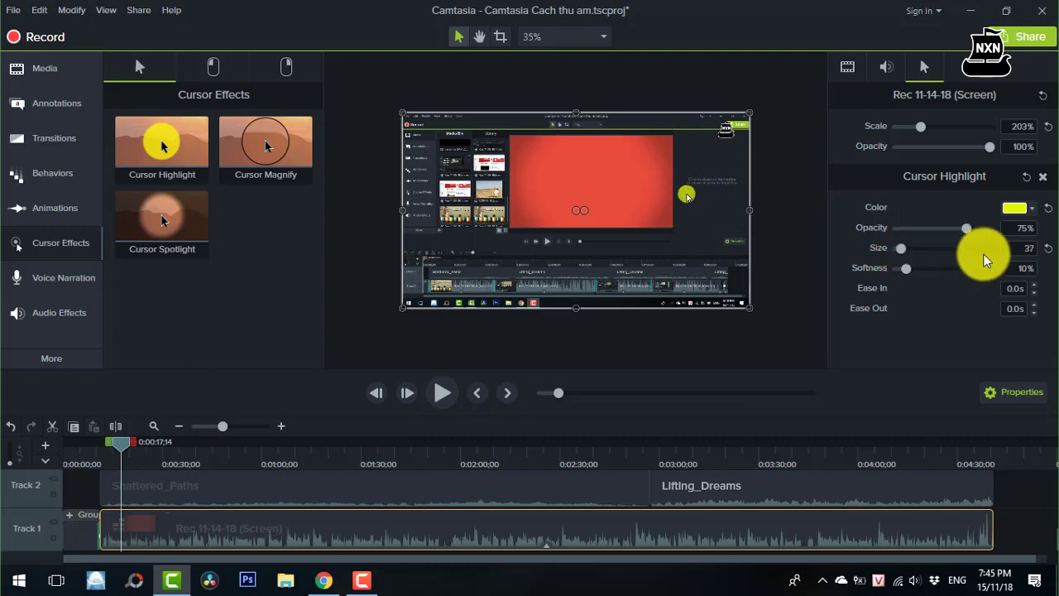
{"action": "left_click", "coordinate": [1021, 248]}
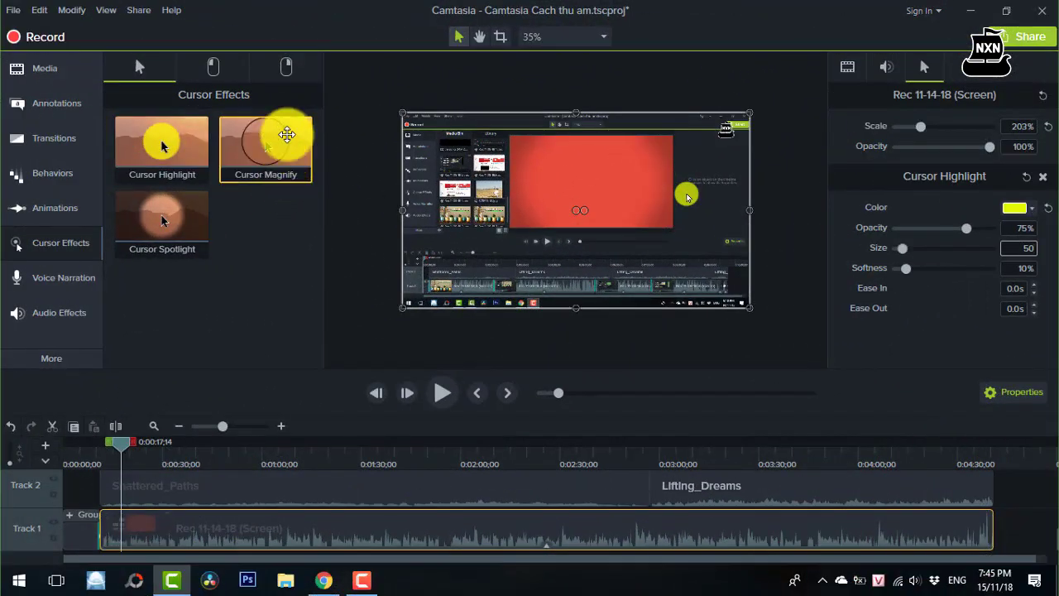
Step: Undo the cursor and highlight adjustments, and delete the Cursor Highlight effect from the Rec 11-14-18 (Screen) clip
{"action": "left_click_drag", "start_coordinate": [258, 124], "coordinate": [177, 533]}
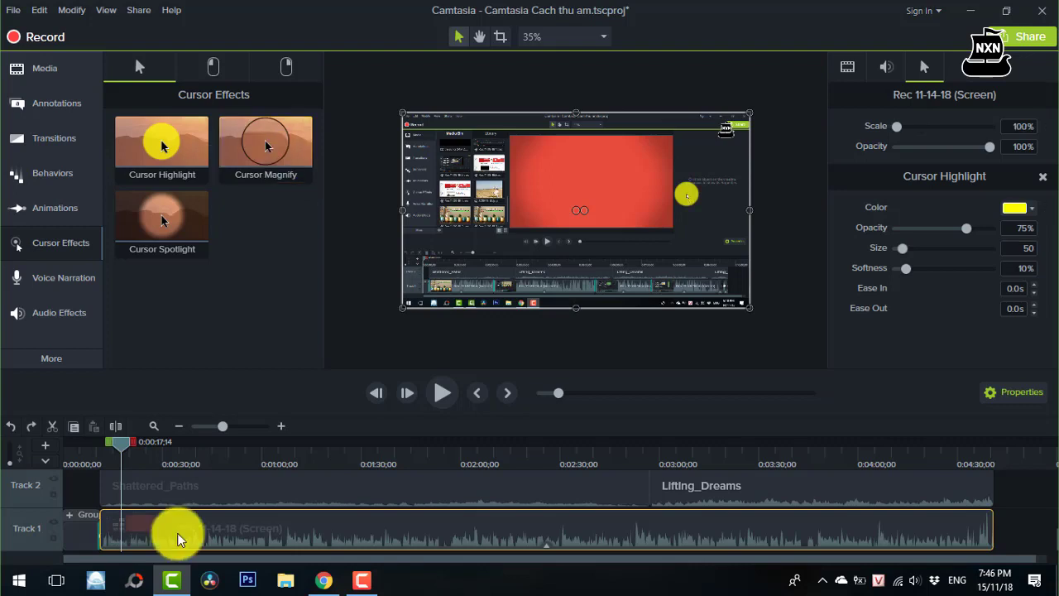
{"action": "left_click", "coordinate": [546, 546]}
{"action": "left_click", "coordinate": [487, 543]}
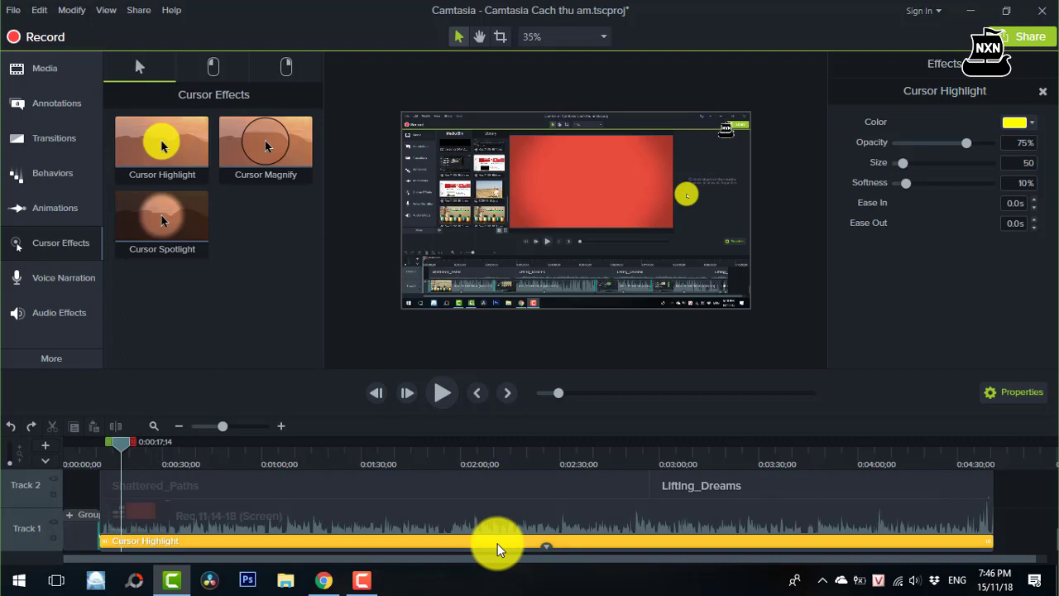
{"action": "left_click", "coordinate": [276, 538]}
{"action": "left_click", "coordinate": [246, 530]}
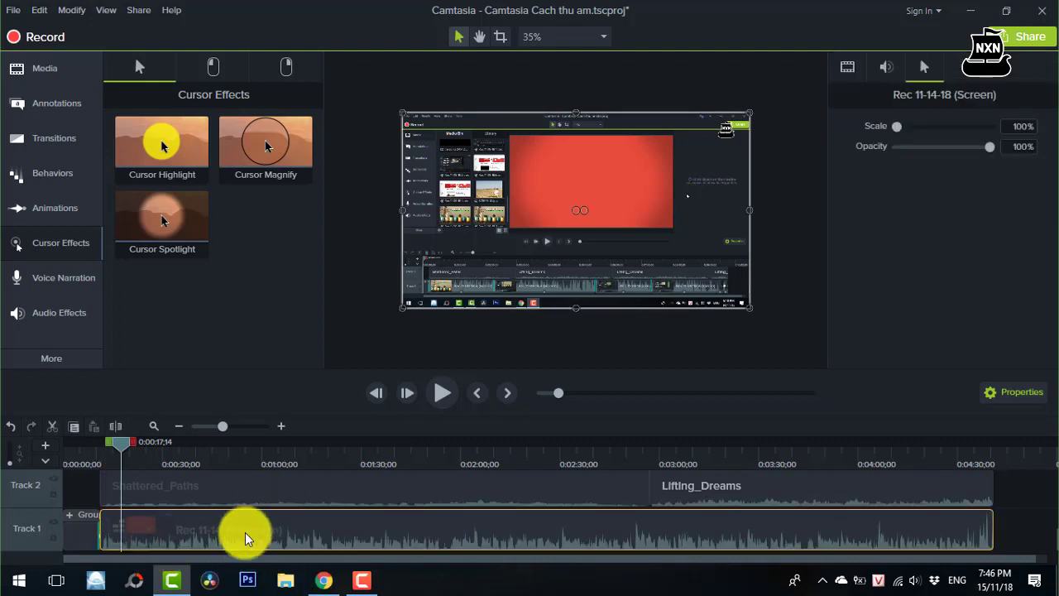
Step: Add the Cursor Magnify effect to the Rec 11-14-18 (Screen) clip and preview it with the playhead at 0:00:23;17
{"action": "left_click", "coordinate": [265, 137]}
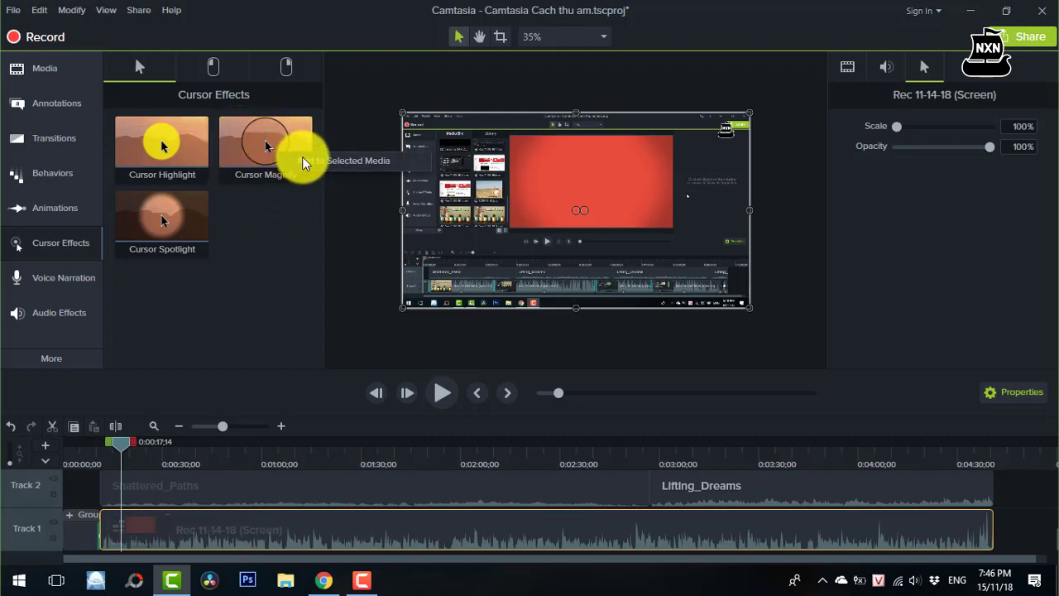
{"action": "left_click_drag", "start_coordinate": [302, 156], "coordinate": [302, 156]}
{"action": "left_click", "coordinate": [128, 440]}
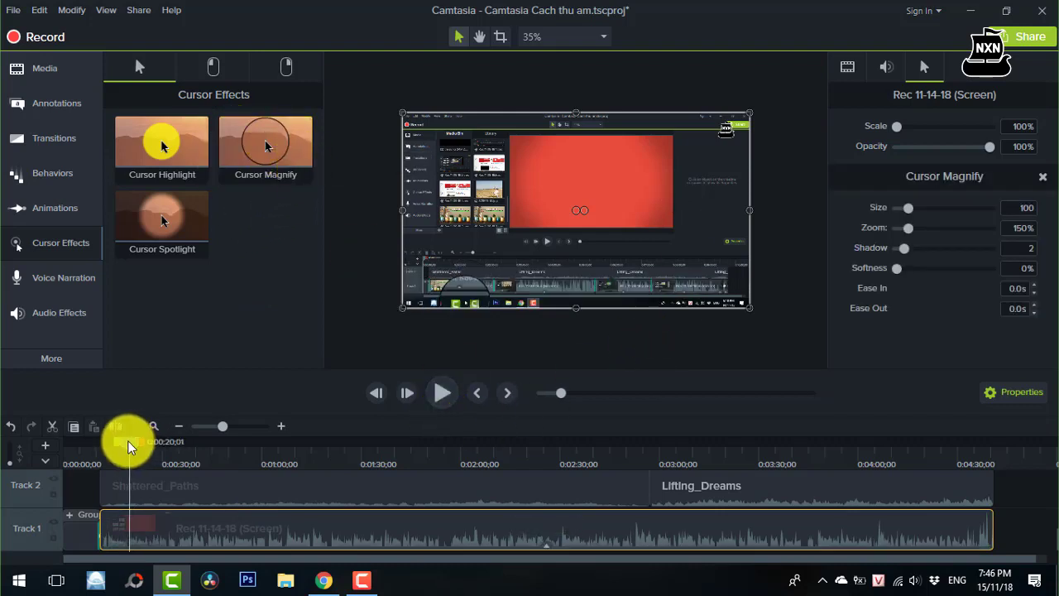
{"action": "left_click_drag", "start_coordinate": [127, 440], "coordinate": [141, 439]}
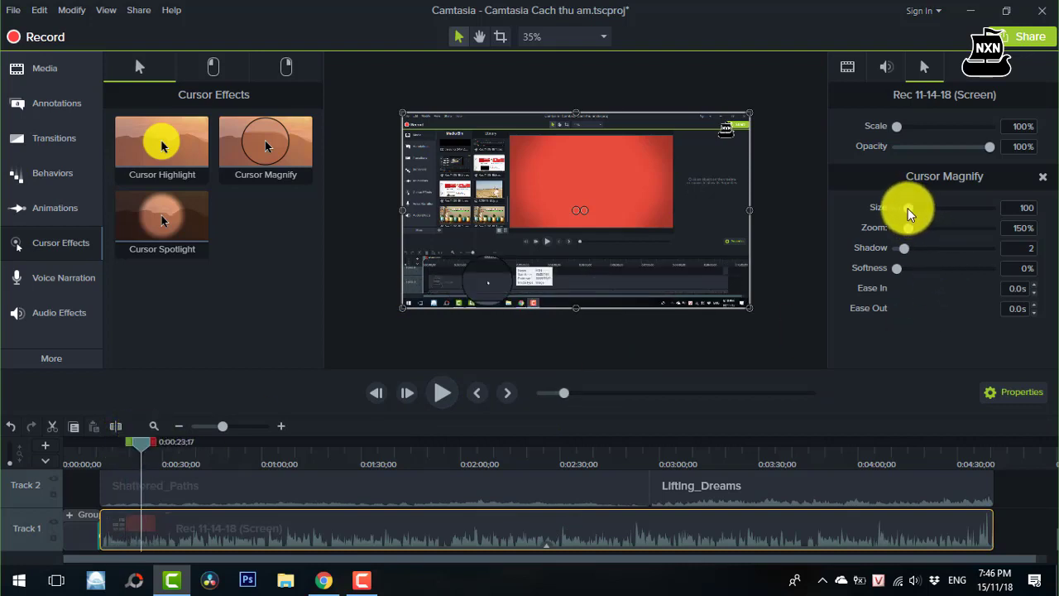
Step: Reduce the Cursor Magnify effect to a size of 47 and a zoom of 100%
{"action": "left_click_drag", "start_coordinate": [908, 208], "coordinate": [902, 209]}
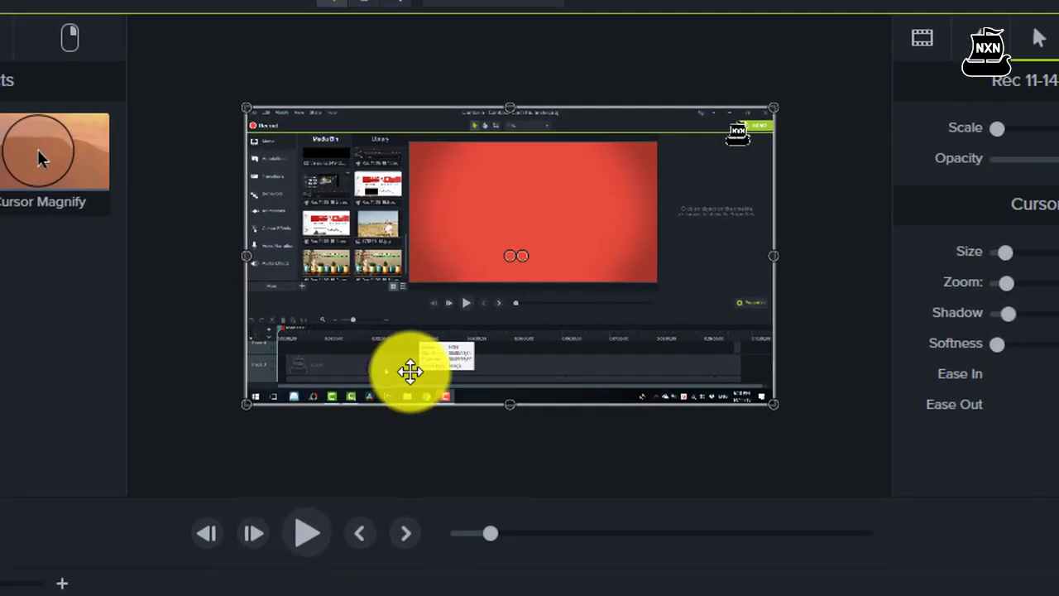
{"action": "mouse_move", "coordinate": [1014, 289]}
{"action": "left_mouse_down"}
{"action": "mouse_move", "coordinate": [1034, 283]}
{"action": "mouse_move", "coordinate": [1007, 284]}
{"action": "left_mouse_up"}
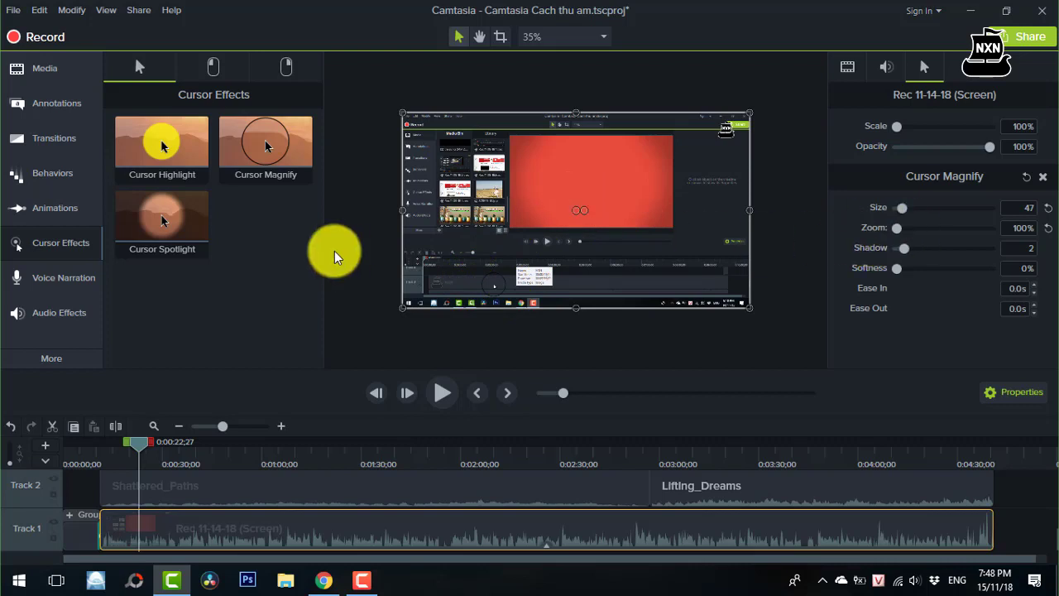
Step: Delete the Cursor Magnify effect from the Rec 11-14-18 (Screen) clip
{"action": "left_click", "coordinate": [546, 546]}
{"action": "left_click", "coordinate": [548, 542]}
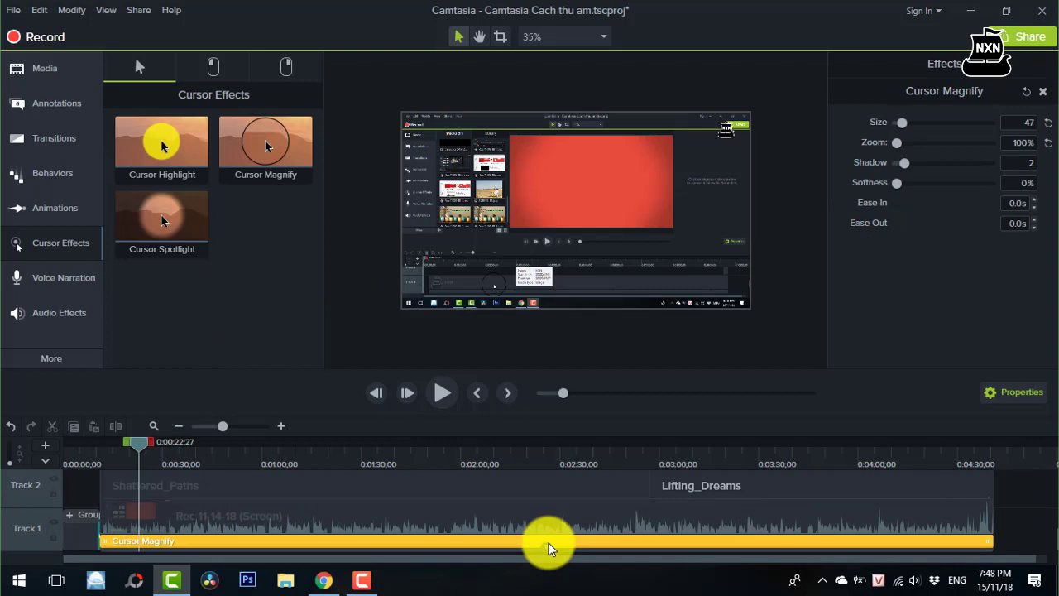
{"action": "key", "text": "Delete"}
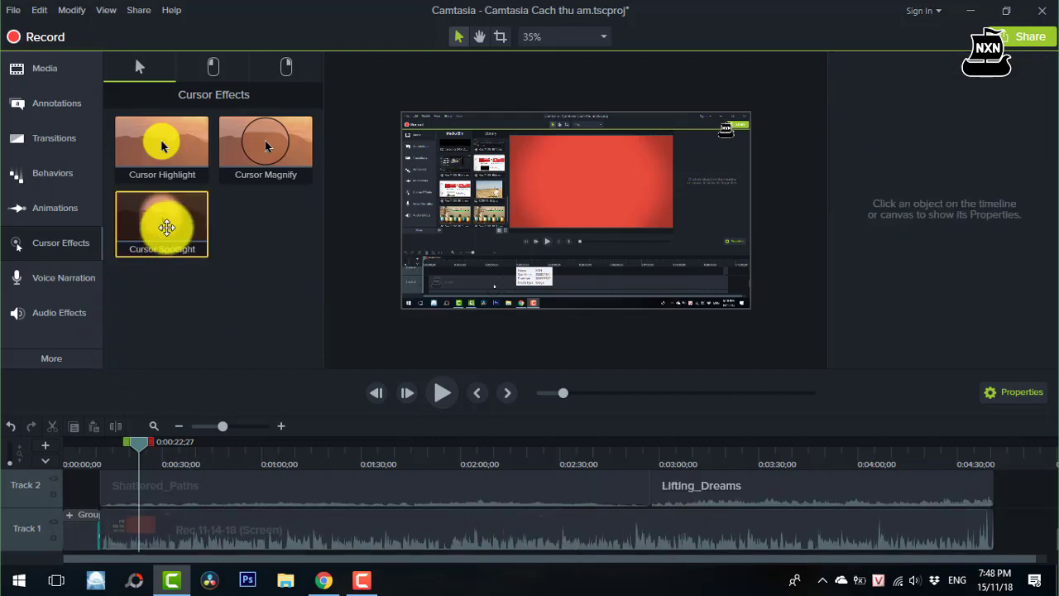
Step: Add the Cursor Spotlight effect to the Rec 11-14-18 (Screen) clip and preview it with the playhead at 0:00:24;23
{"action": "right_click", "coordinate": [166, 220]}
{"action": "left_click", "coordinate": [189, 534]}
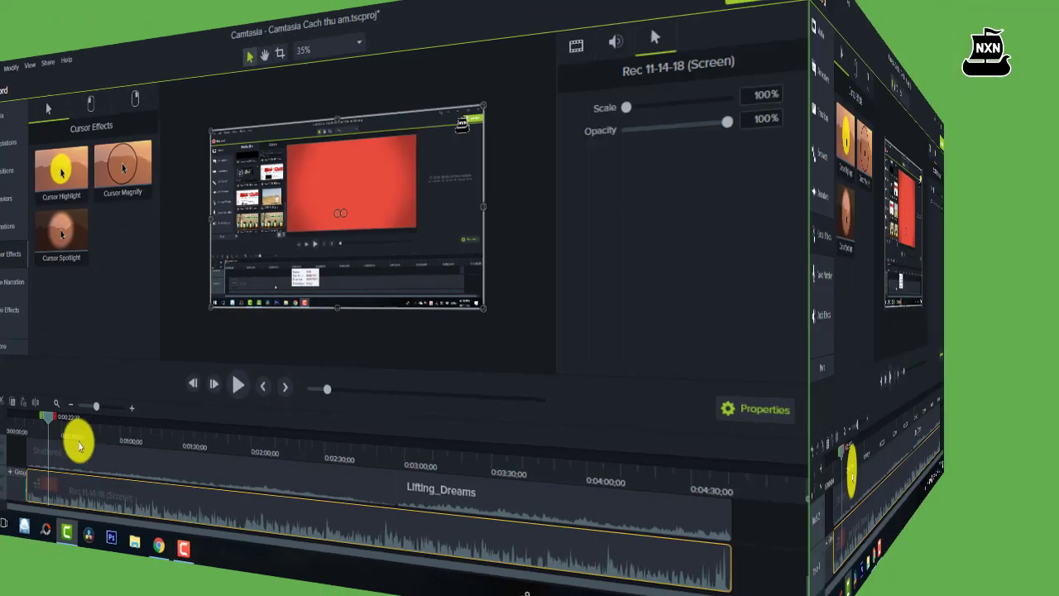
{"action": "right_click", "coordinate": [185, 233]}
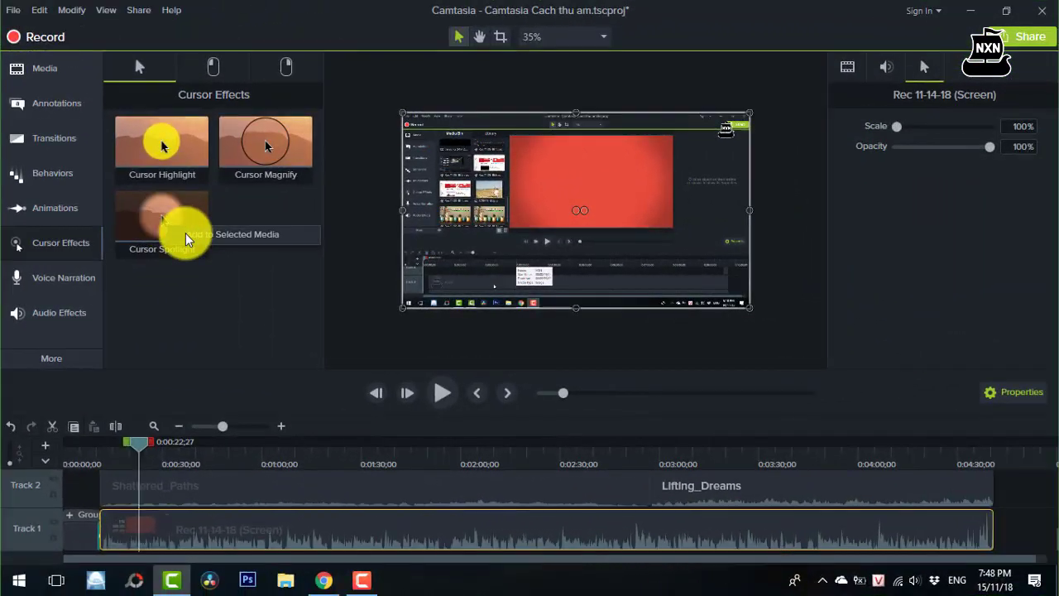
{"action": "left_click", "coordinate": [187, 234]}
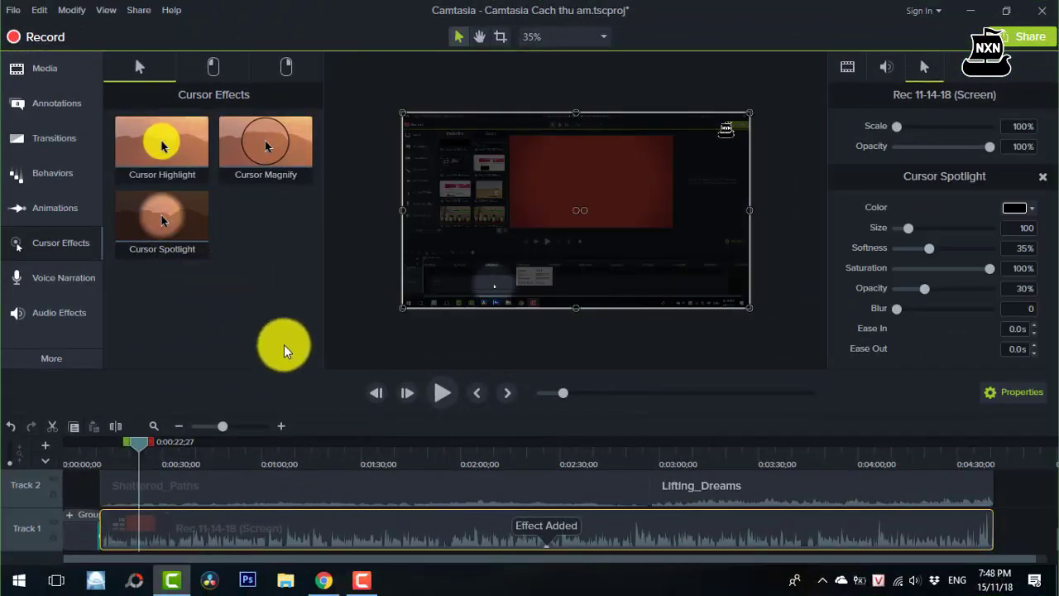
{"action": "left_click_drag", "start_coordinate": [141, 444], "coordinate": [148, 444]}
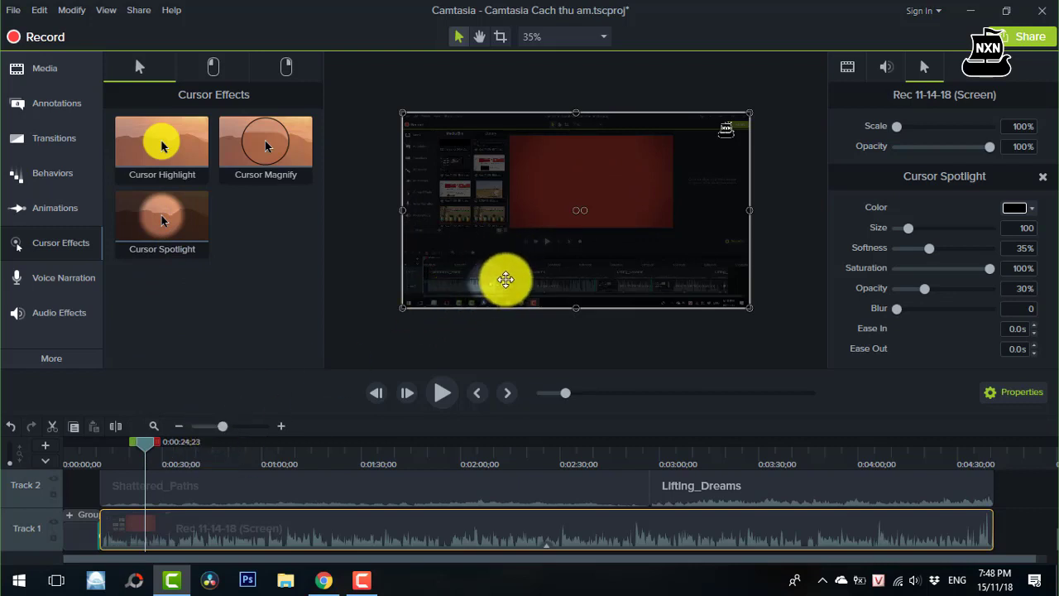
{"action": "left_click_drag", "start_coordinate": [148, 443], "coordinate": [149, 447]}
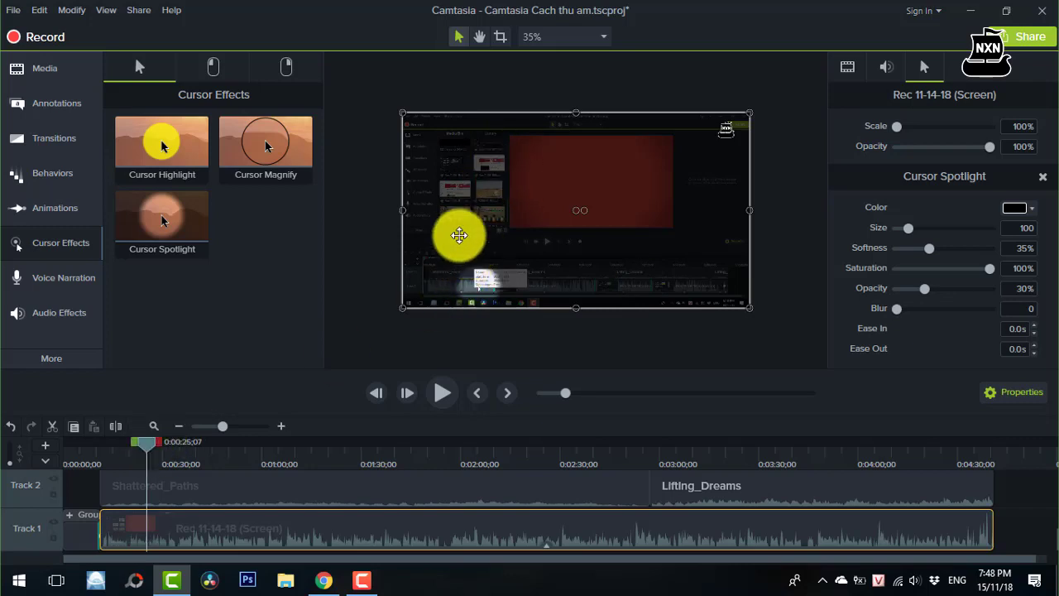
{"action": "left_click_drag", "start_coordinate": [148, 441], "coordinate": [144, 442]}
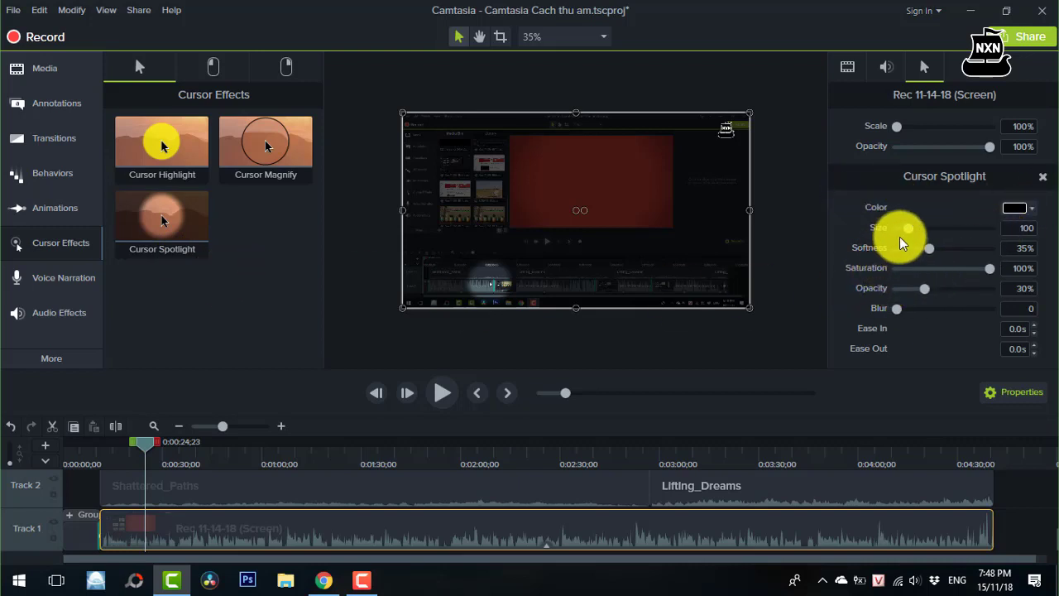
Step: Set the Cursor Spotlight's size to 147 and its opacity to 37%
{"action": "mouse_move", "coordinate": [908, 227]}
{"action": "left_mouse_down"}
{"action": "mouse_move", "coordinate": [966, 235]}
{"action": "mouse_move", "coordinate": [913, 233]}
{"action": "left_mouse_up"}
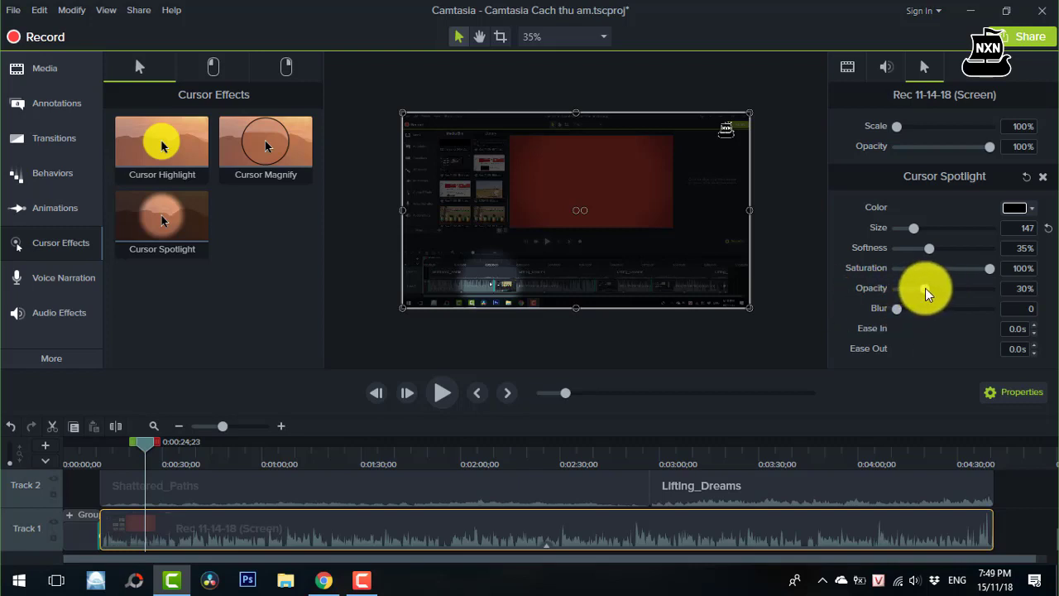
{"action": "left_click_drag", "start_coordinate": [924, 288], "coordinate": [1019, 282]}
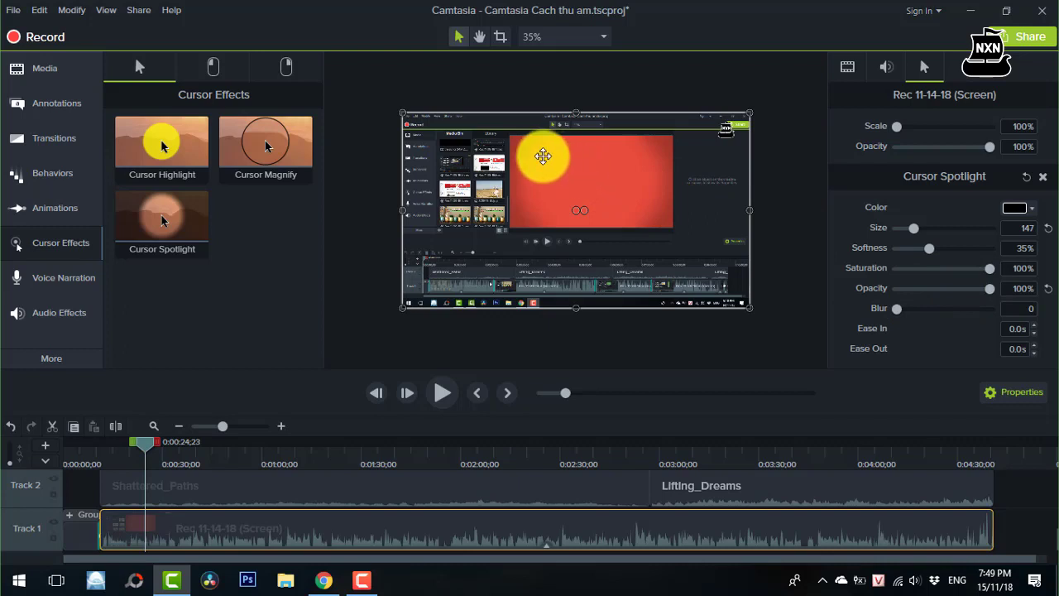
{"action": "left_click_drag", "start_coordinate": [988, 289], "coordinate": [938, 292]}
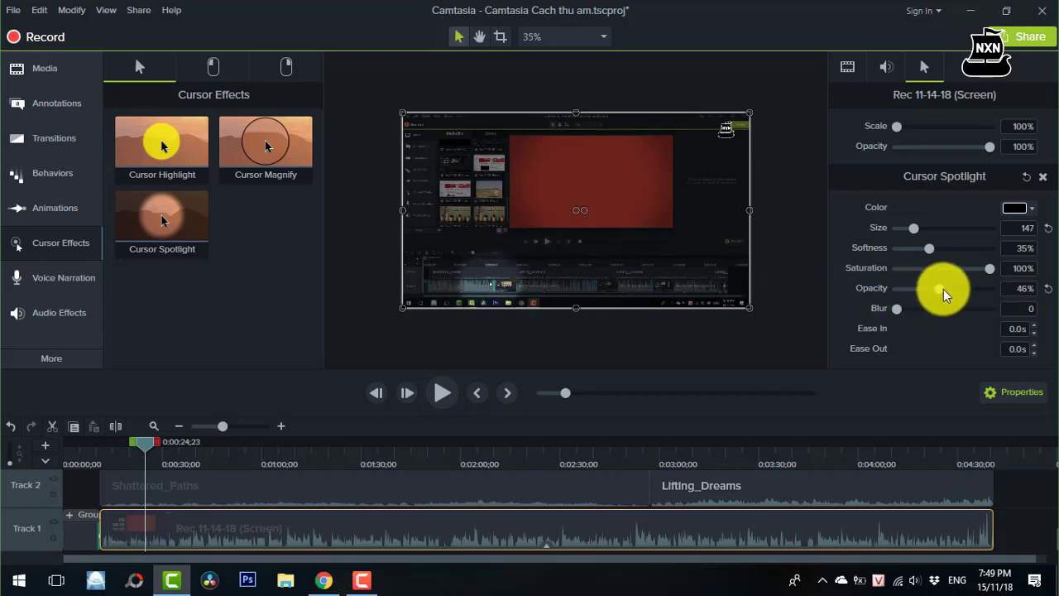
{"action": "mouse_move", "coordinate": [943, 289]}
{"action": "left_mouse_down"}
{"action": "mouse_move", "coordinate": [933, 291]}
{"action": "mouse_move", "coordinate": [953, 288]}
{"action": "mouse_move", "coordinate": [929, 291]}
{"action": "left_mouse_up"}
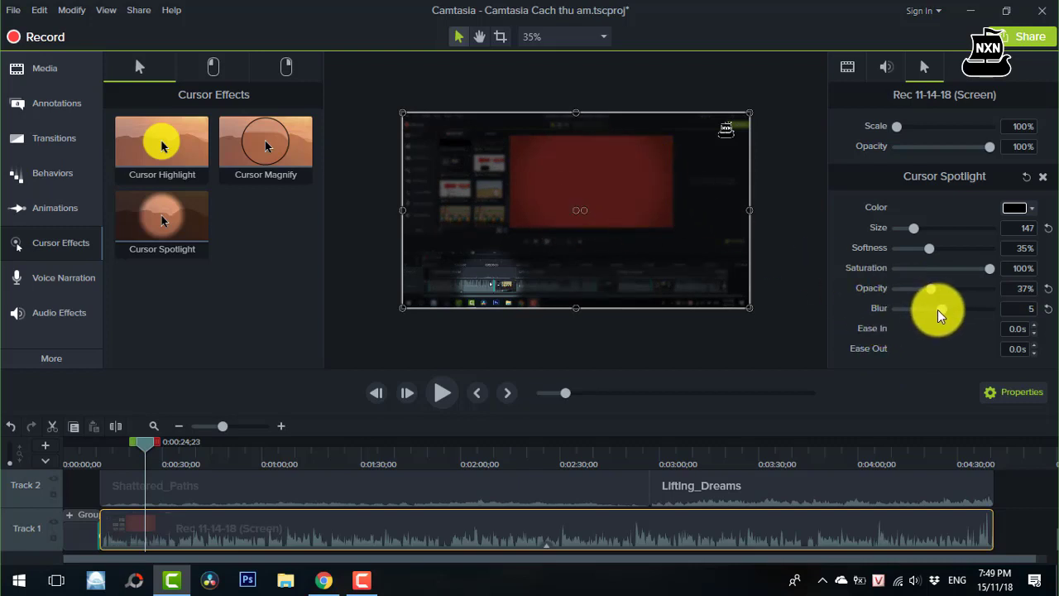
Step: Lower the Cursor Spotlight's blur to 3, and reset it to 0
{"action": "left_click_drag", "start_coordinate": [937, 309], "coordinate": [920, 308]}
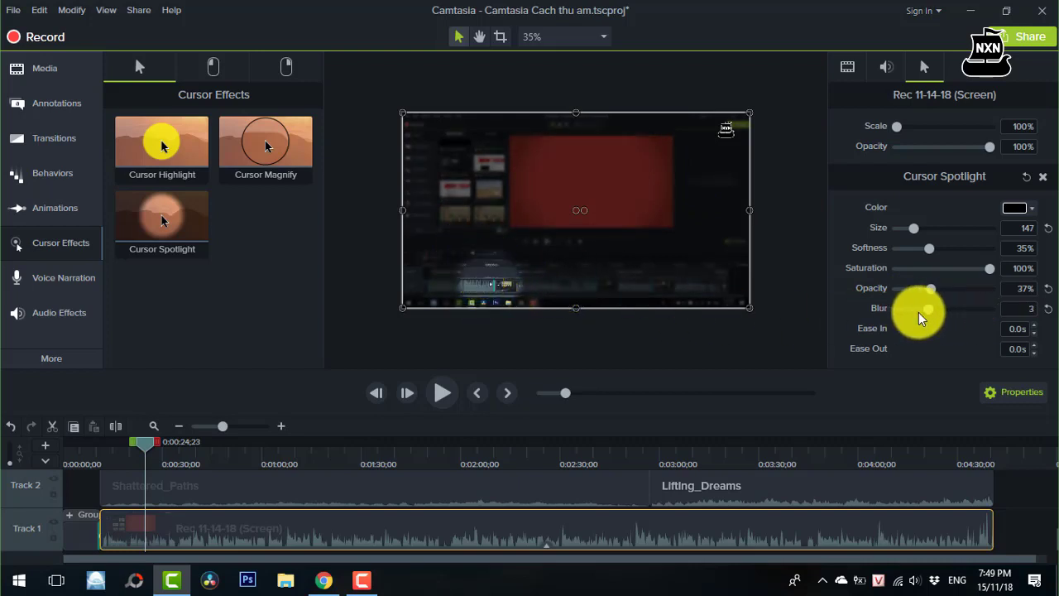
{"action": "left_click_drag", "start_coordinate": [918, 312], "coordinate": [868, 317]}
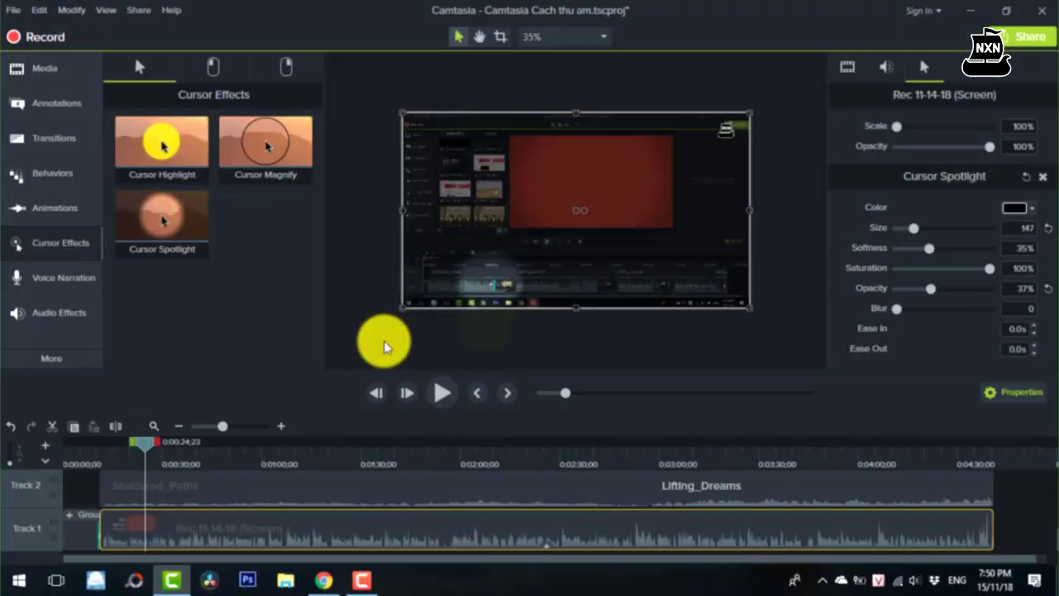
Step: Select the Cursor Magnify effect among the available cursor effects
{"action": "left_click", "coordinate": [269, 145]}
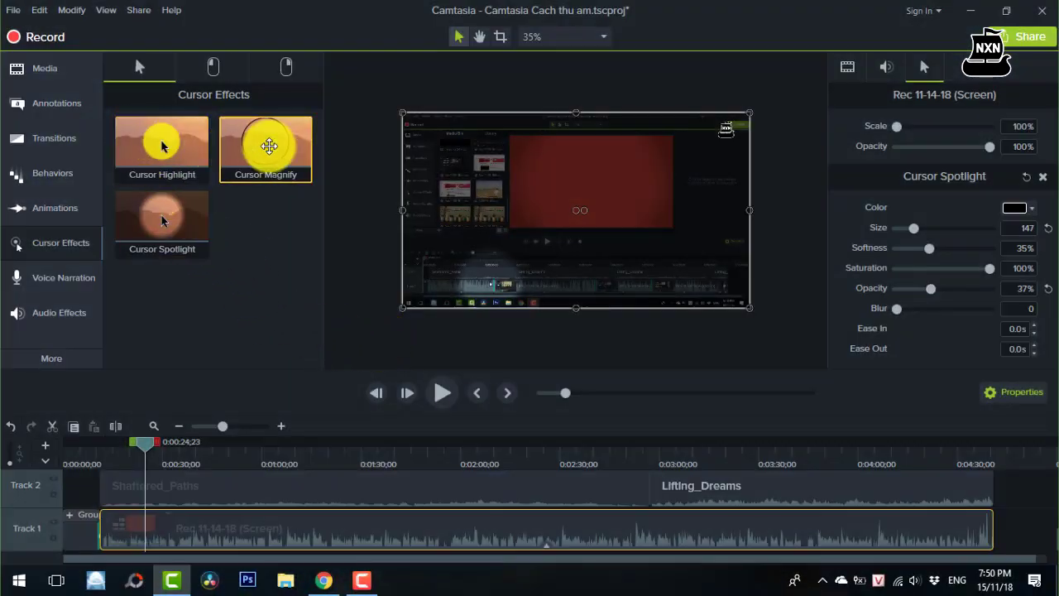